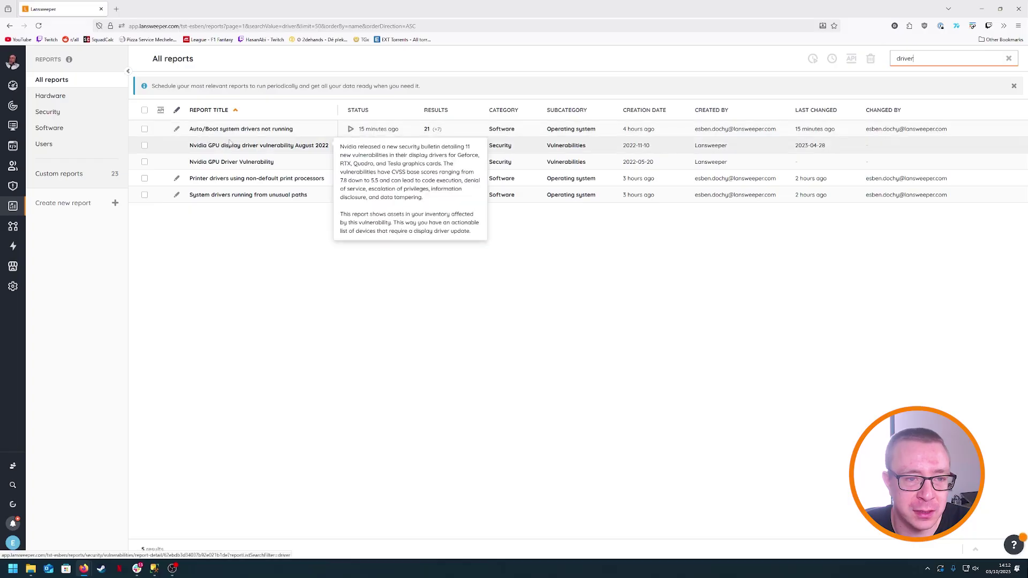
Open the "Auto/Boot system drivers not running" report and examine the WdFilter name and Microsoft Defender Antivirus Mini-Filter Driver caption for UVMMERCURY
click(259, 133)
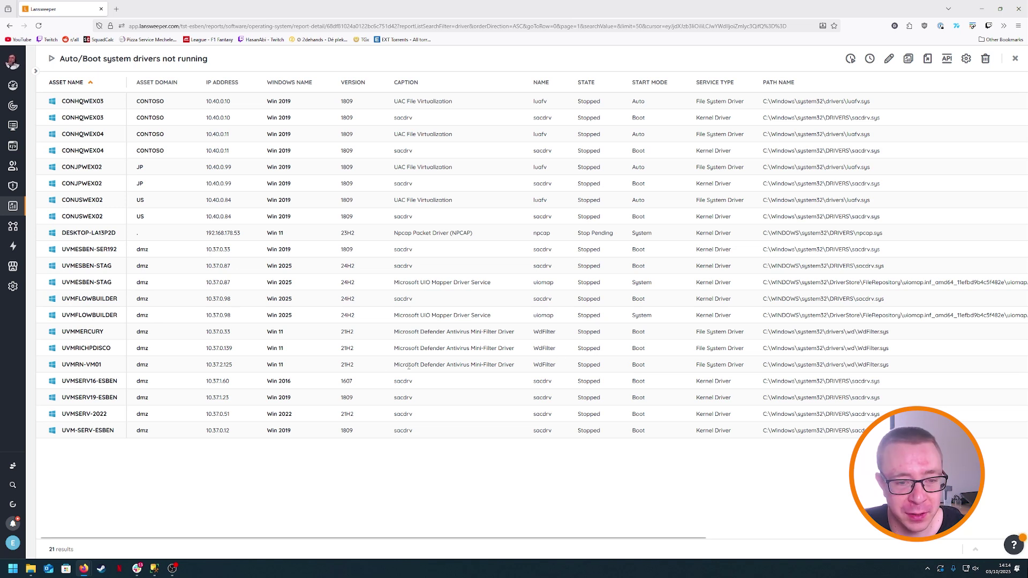
drag(555, 334, 520, 333)
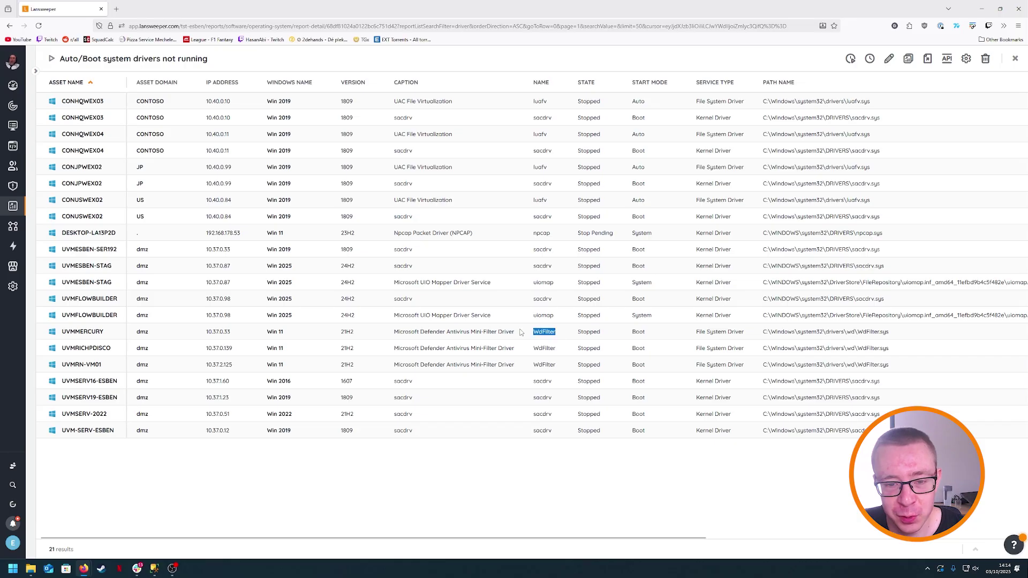
click(558, 336)
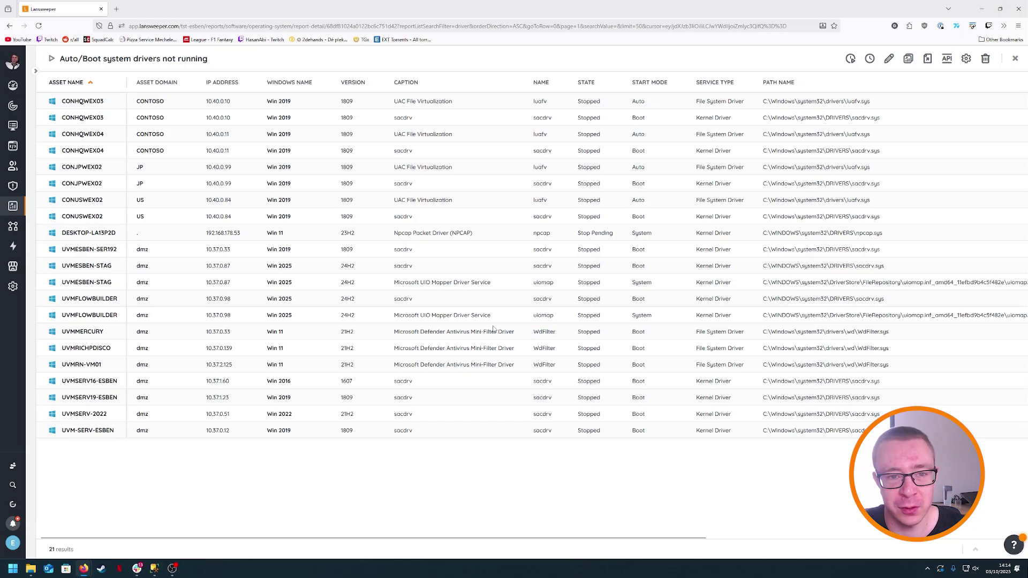
drag(519, 335, 391, 333)
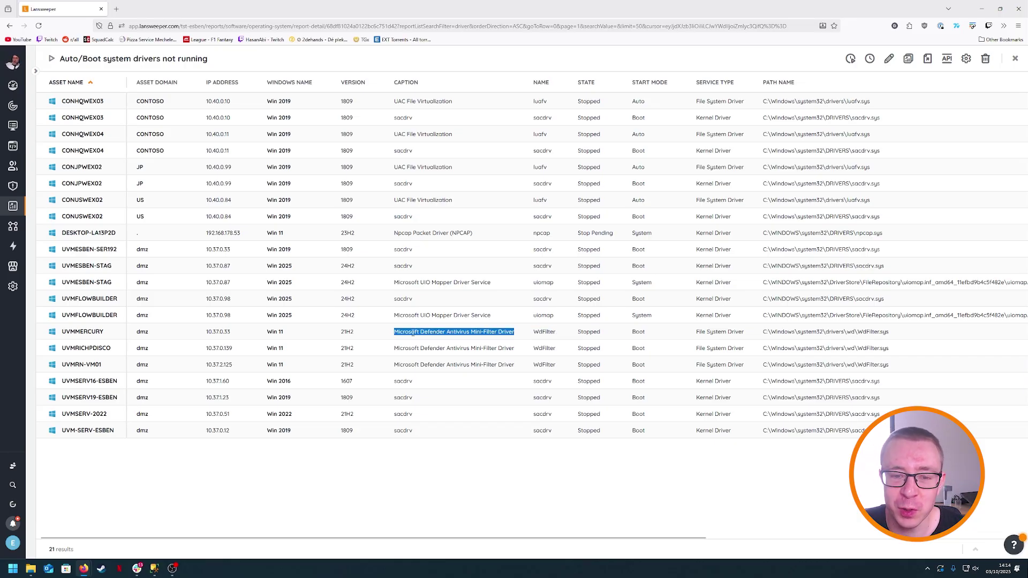
click(496, 342)
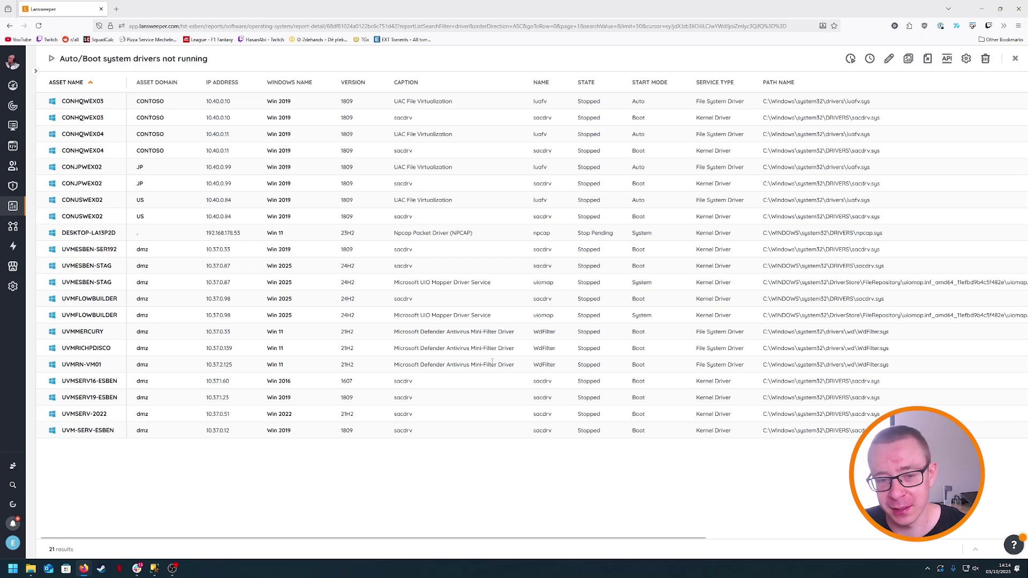
drag(514, 332, 394, 332)
click(394, 332)
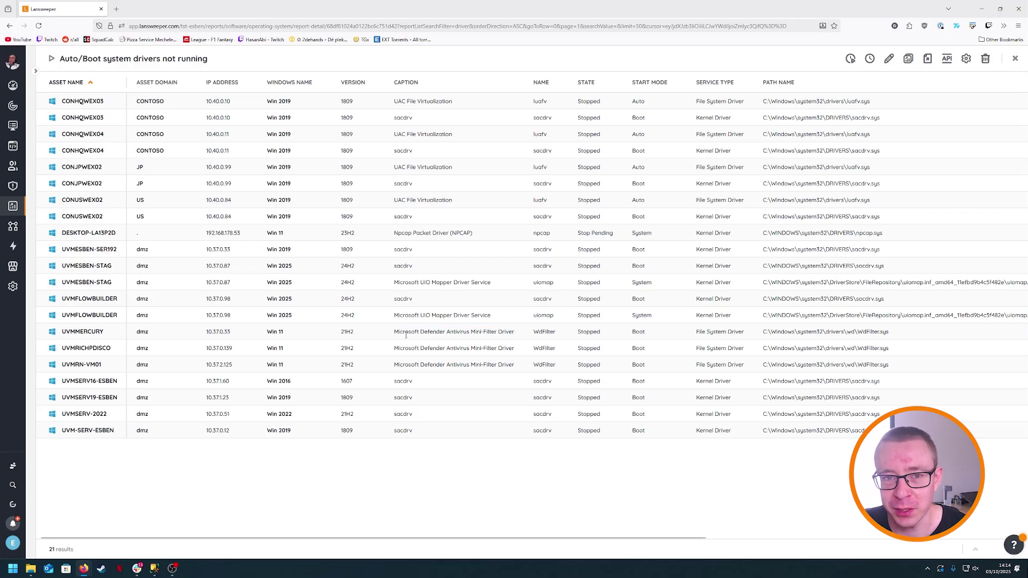
drag(514, 332, 403, 342)
click(389, 334)
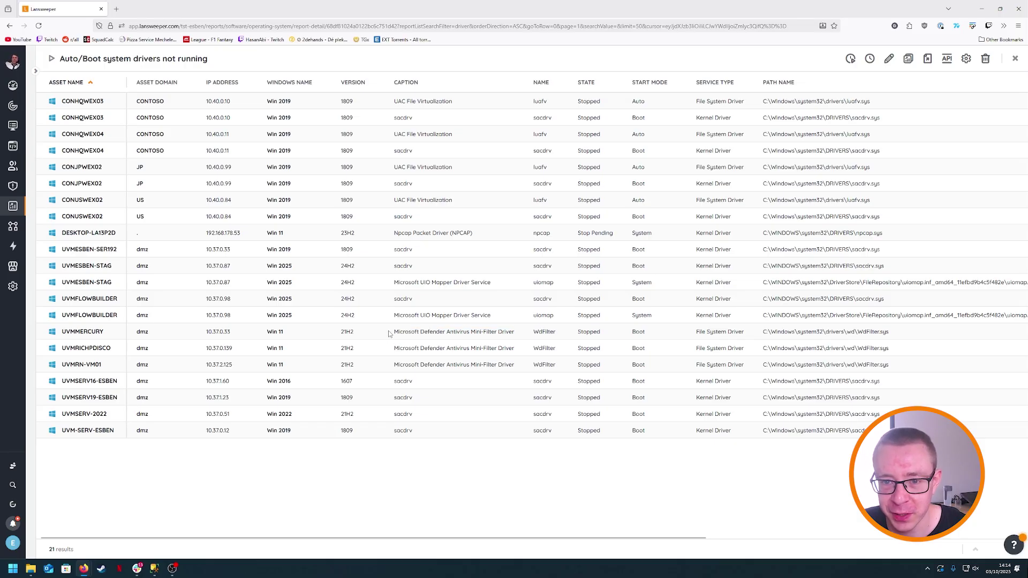
mouse_move(391, 333)
mouse_down()
mouse_move(513, 333)
mouse_move(406, 332)
mouse_up()
double_click(511, 333)
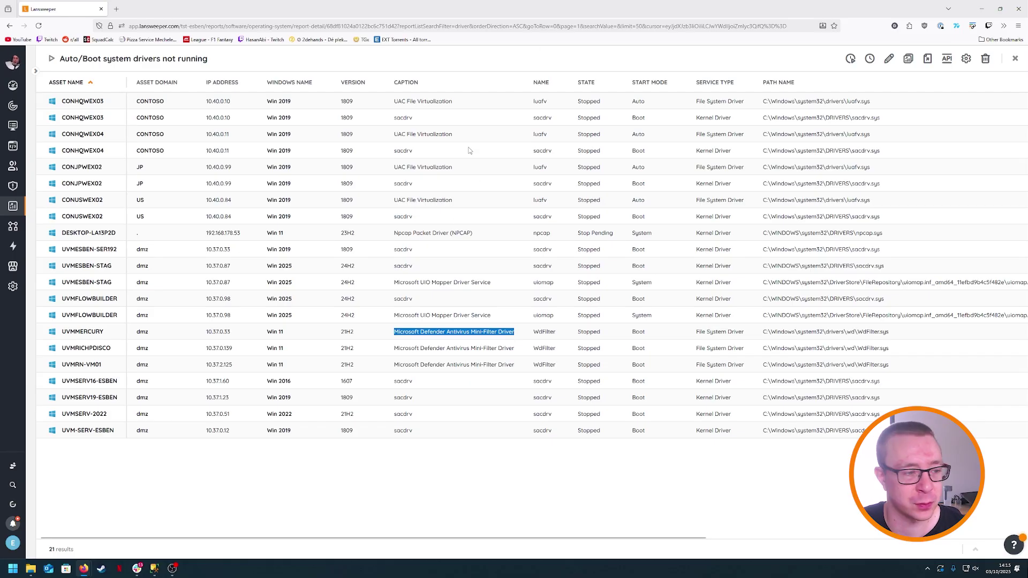
Edit the report so its systemDrivers.lastChanged filter covers the last 7 days, using dateFN(-7,d)
click(887, 64)
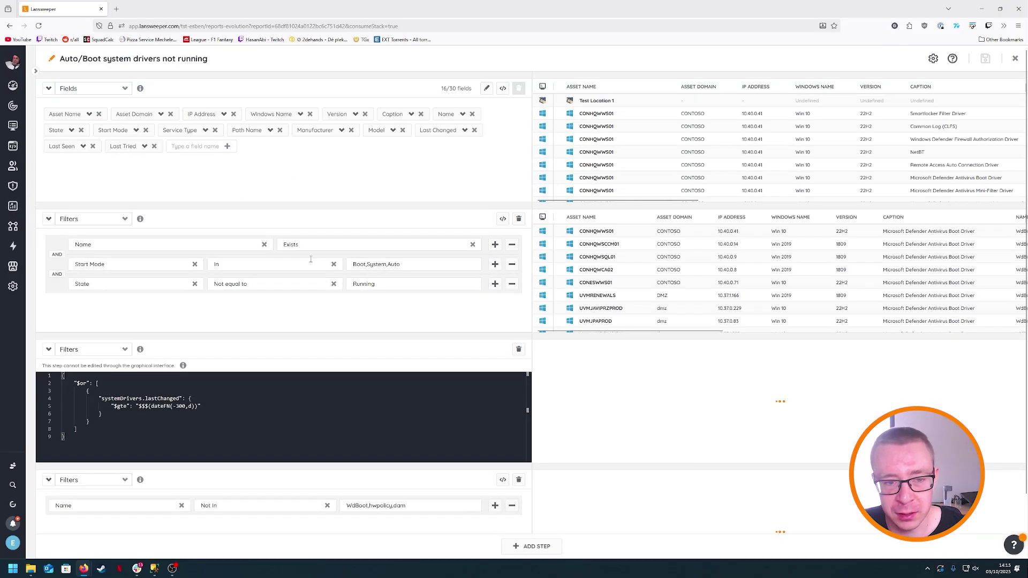
double_click(181, 407)
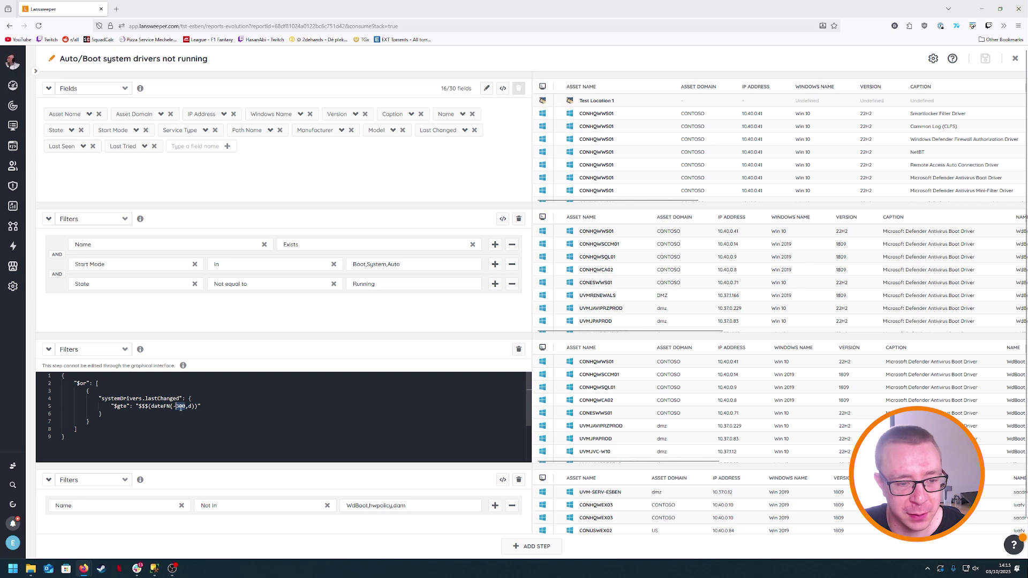
text(7)
click(237, 412)
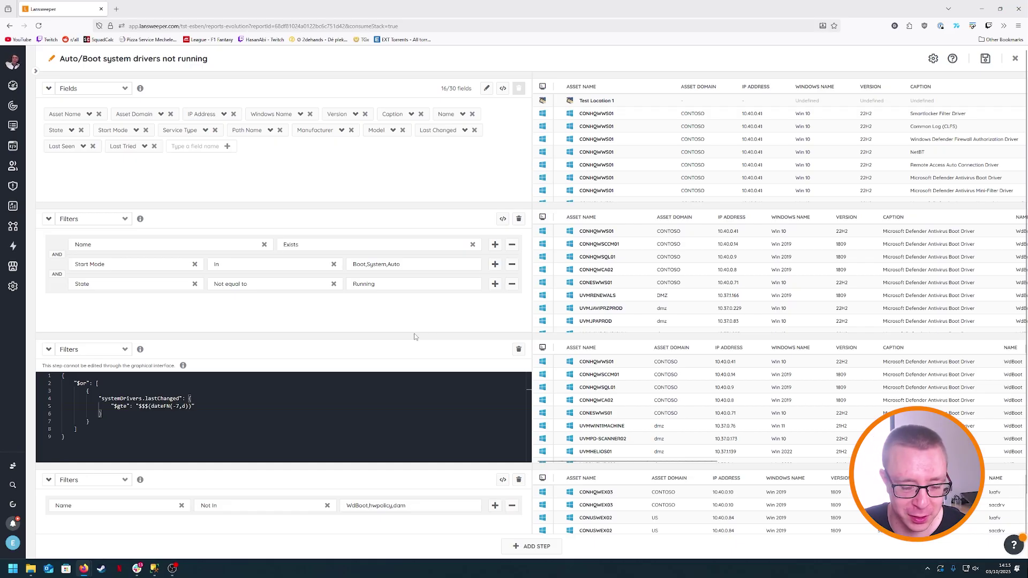
Review the driver names excluded by the Name "Not In" filter, try an additional blank value, remove it and apply the list
scroll(440, 329, down, 1)
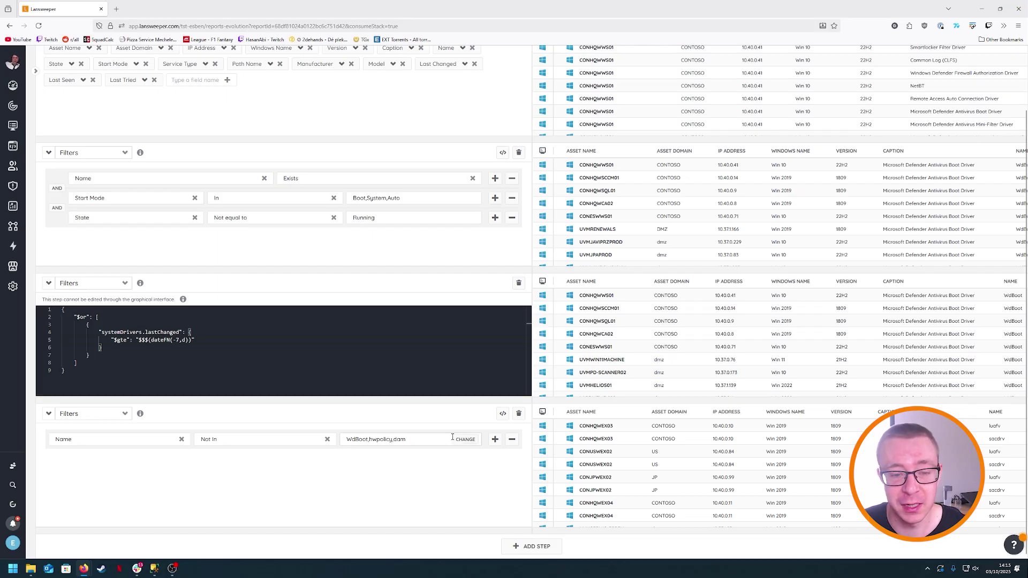
mouse_move(427, 435)
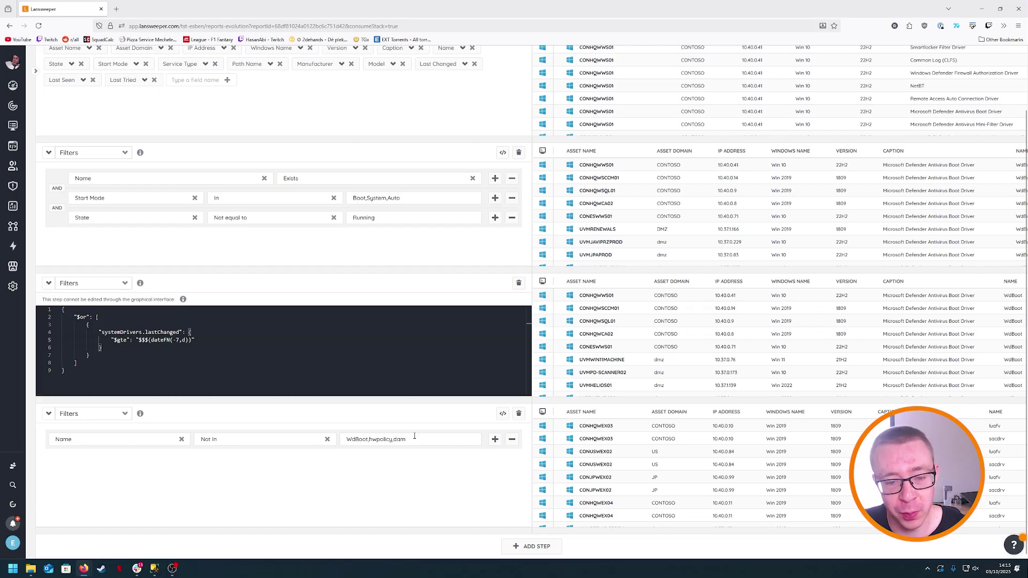
click(464, 439)
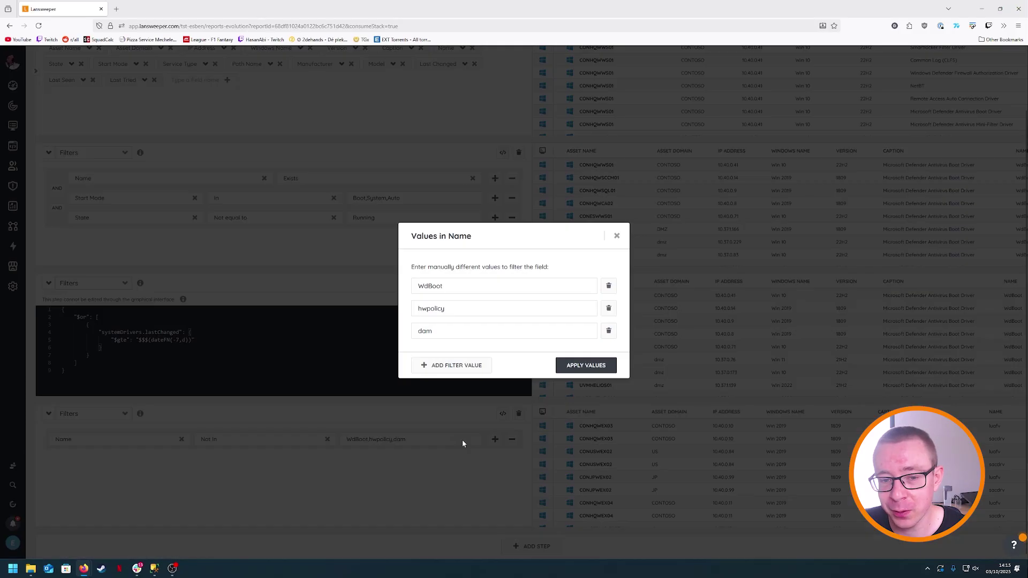
click(418, 286)
click(419, 310)
click(417, 331)
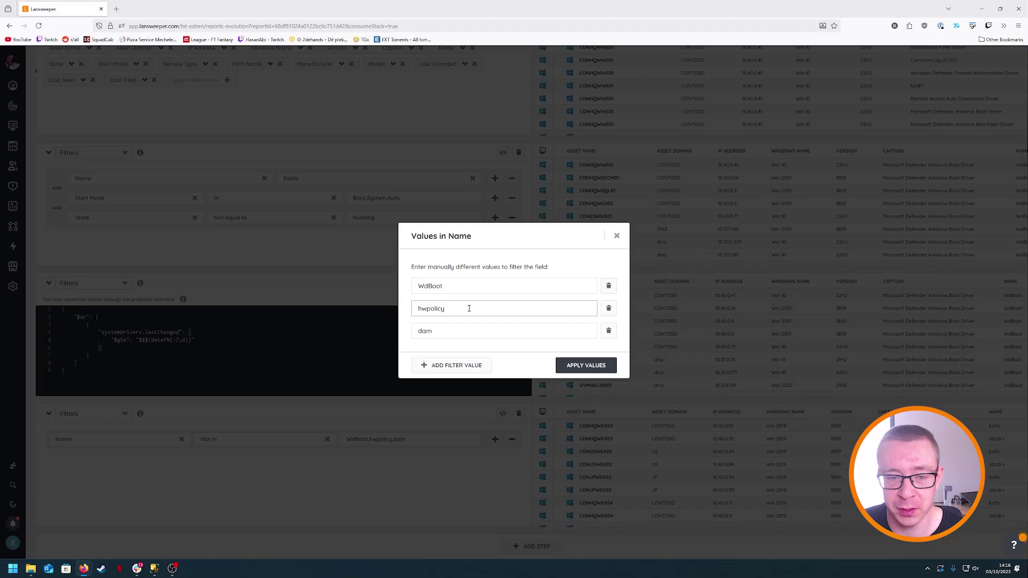
click(443, 369)
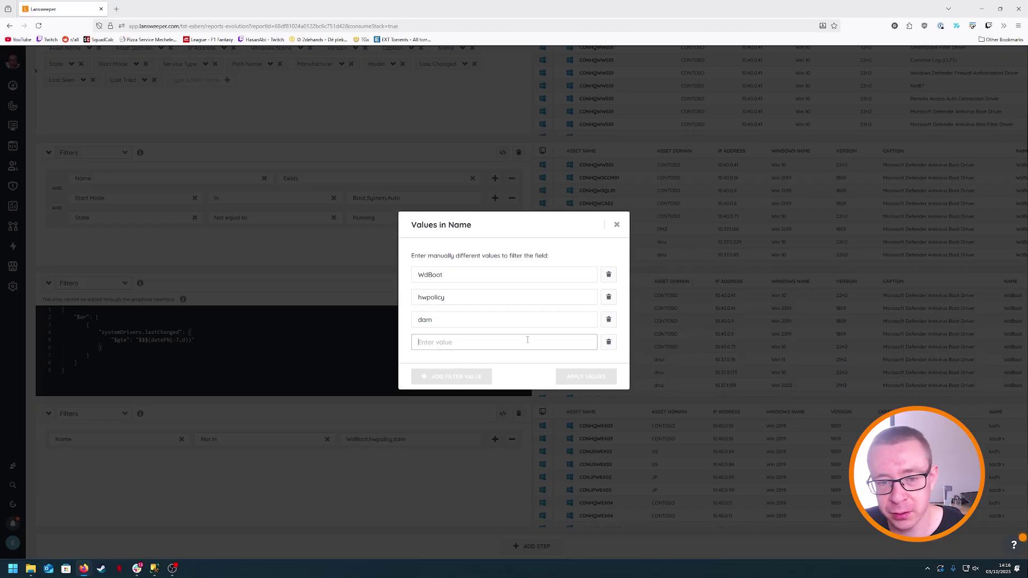
click(608, 346)
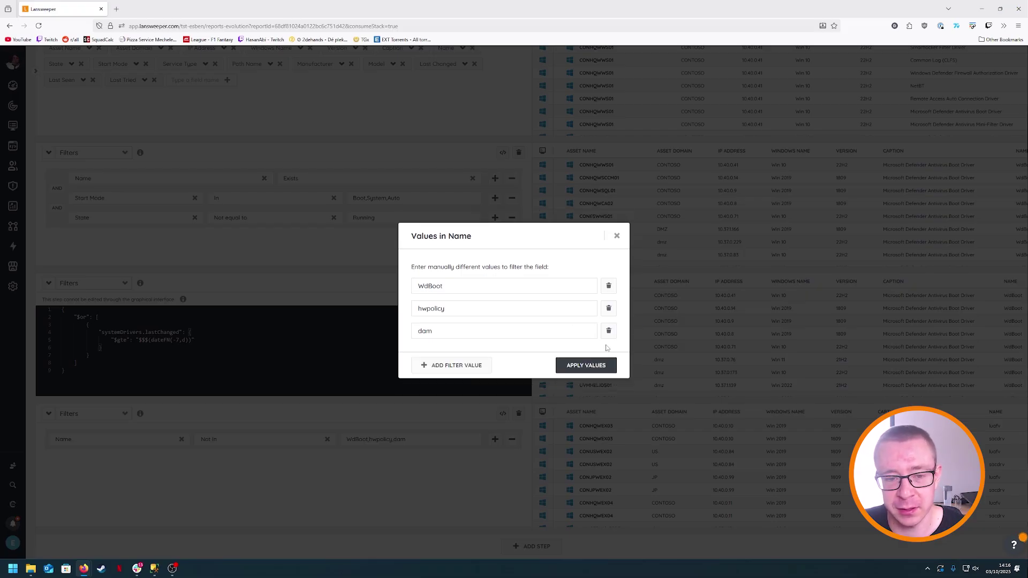
click(586, 366)
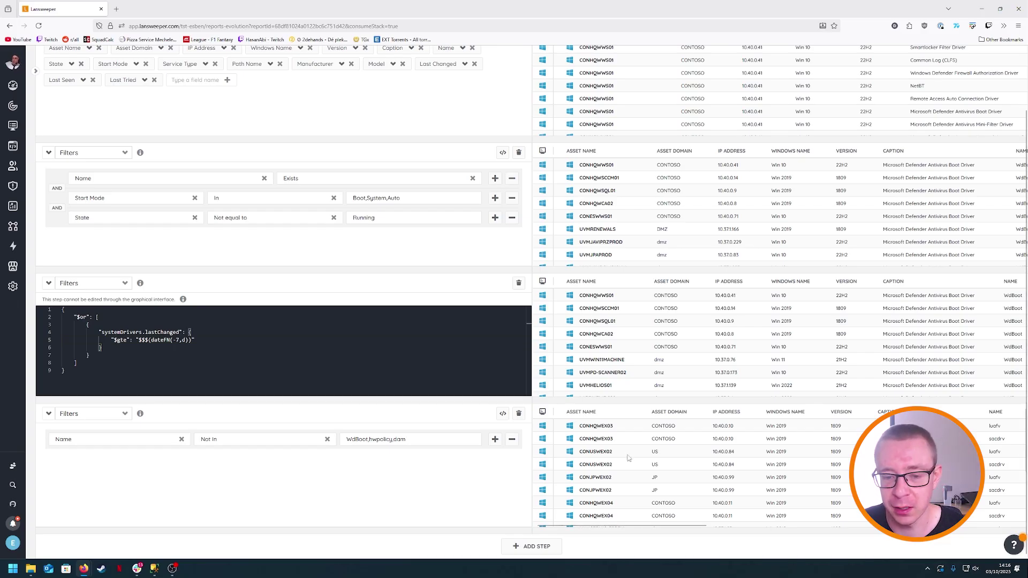
Save the edited "Auto/Boot system drivers not running" report and close its editor
scroll(776, 321, up, 2)
click(986, 59)
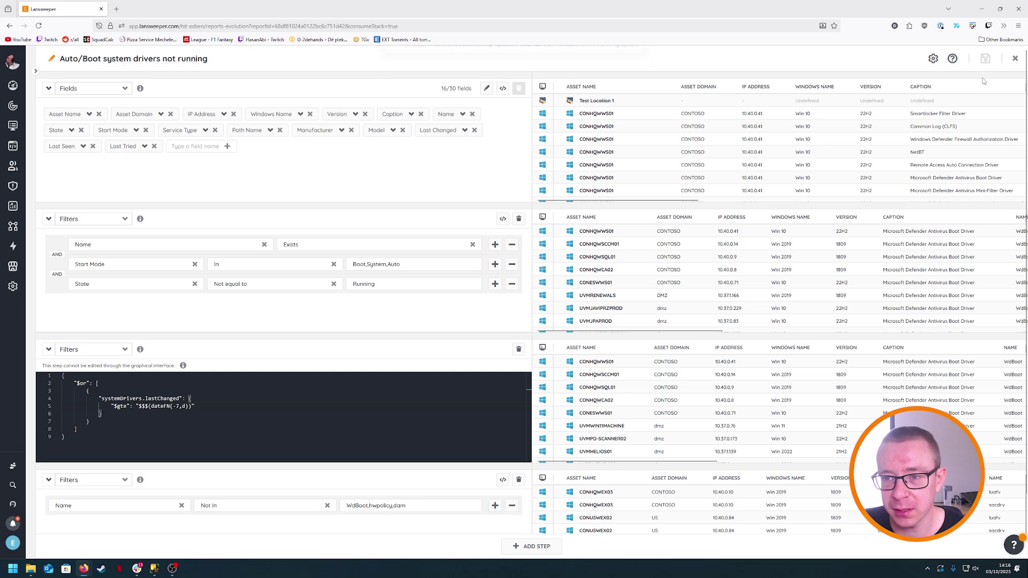
click(1016, 60)
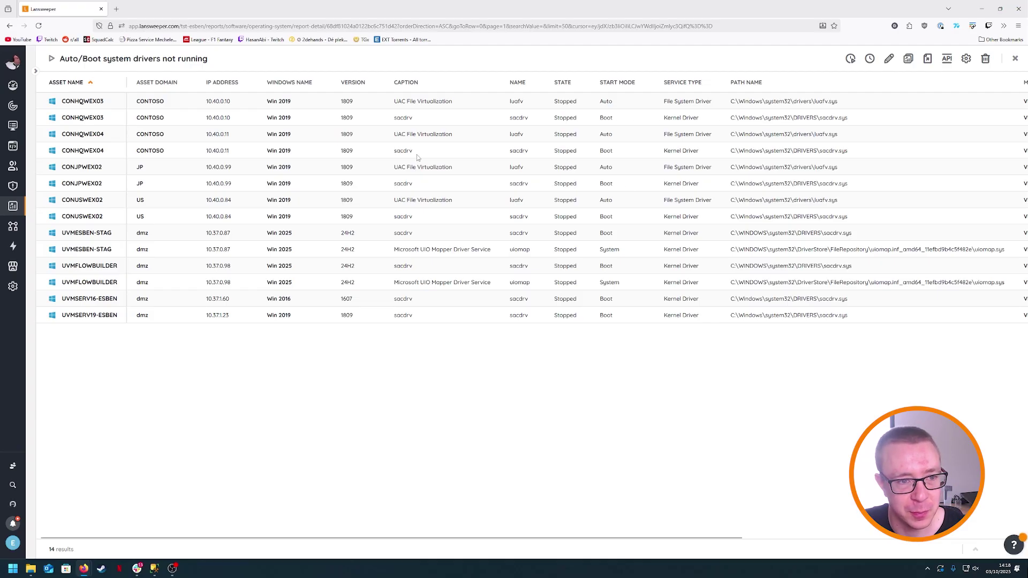
Return to the reports list and open the "System drivers running from unusual paths" report for editing
click(13, 209)
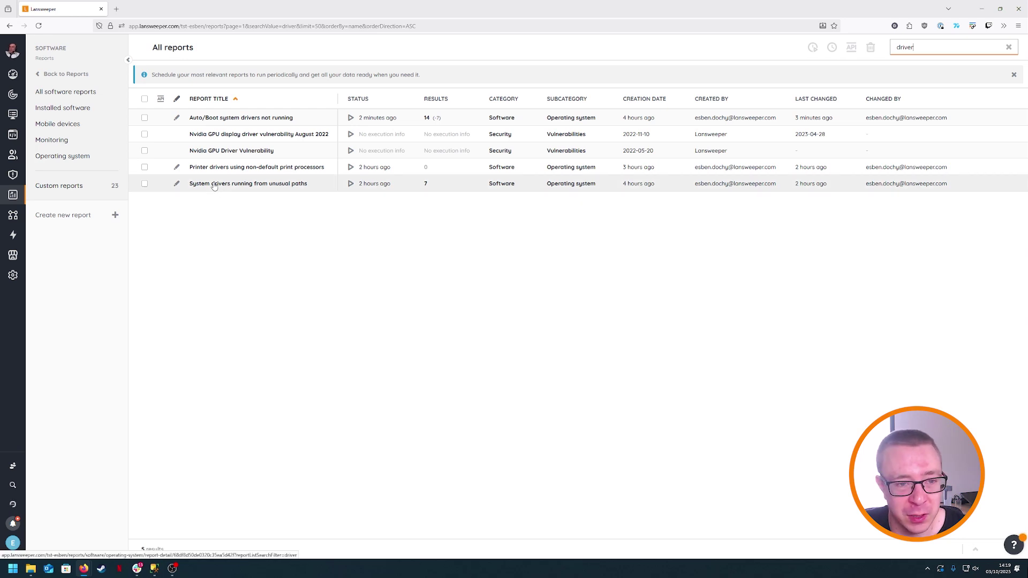
click(265, 186)
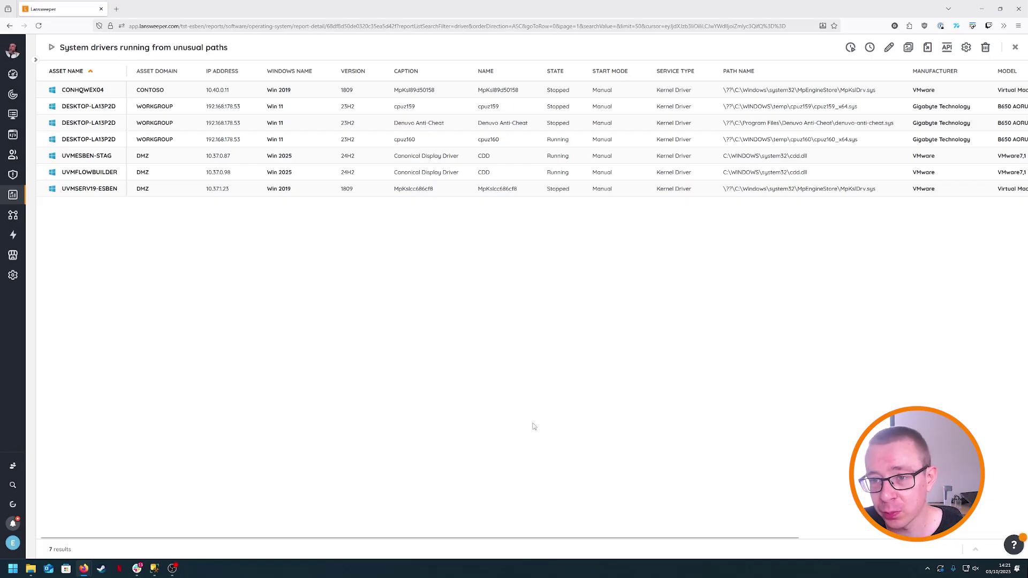
click(888, 50)
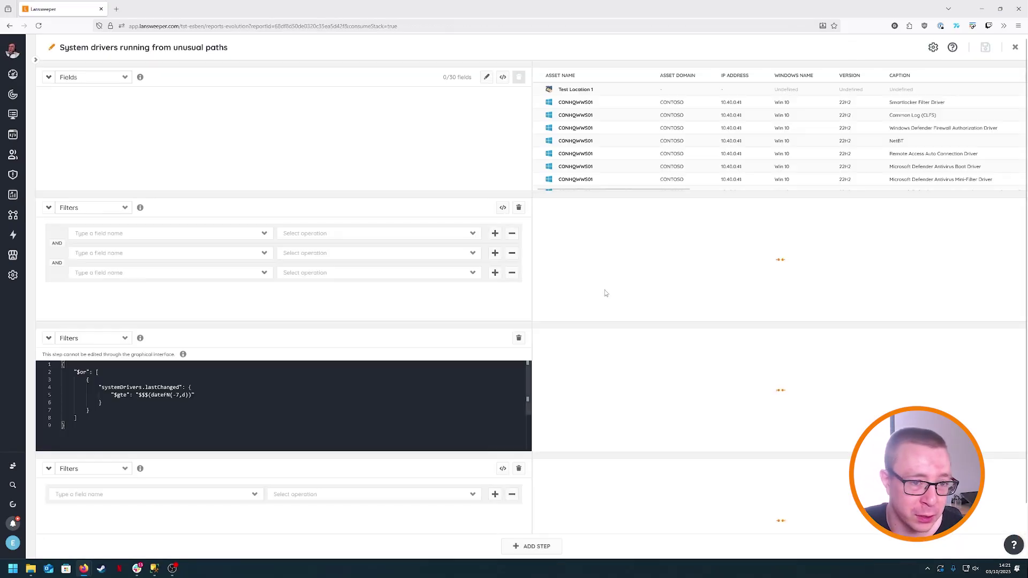
Inspect the report's filters and the excluded values of its Name filter, and leave the editor without making changes
scroll(438, 326, down, 1)
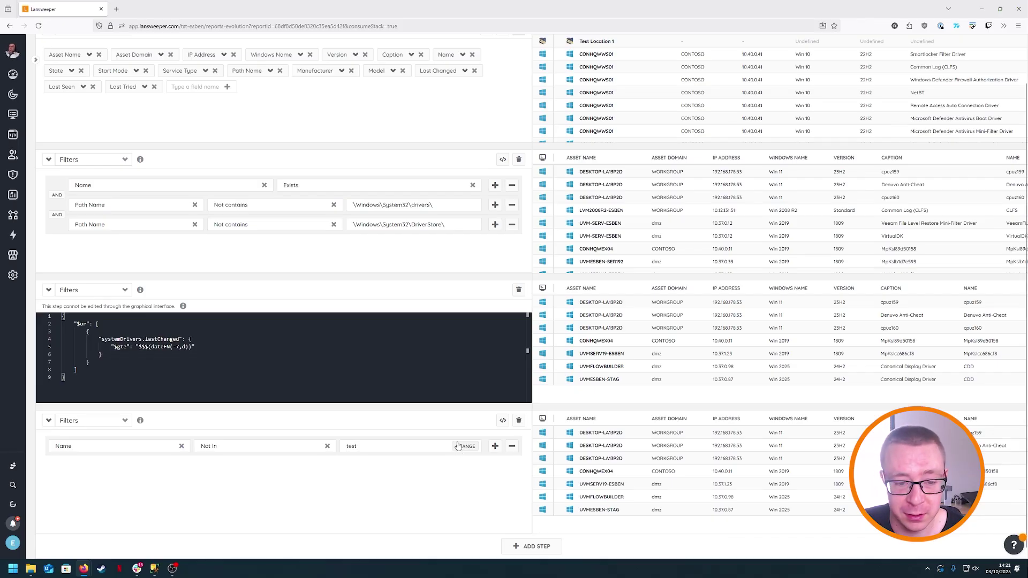
click(465, 449)
drag(443, 302, 403, 299)
click(617, 253)
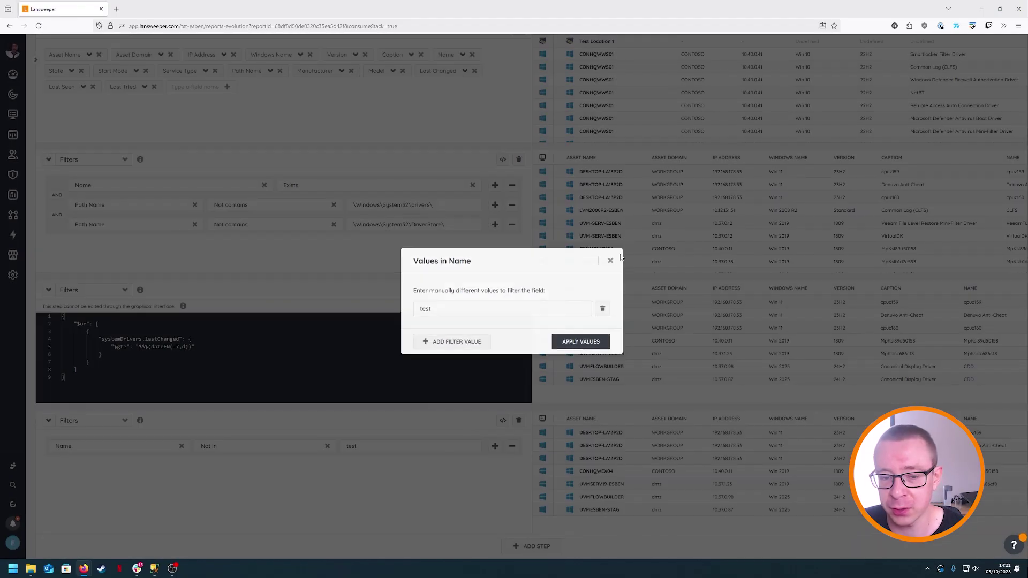
scroll(922, 254, up, 1)
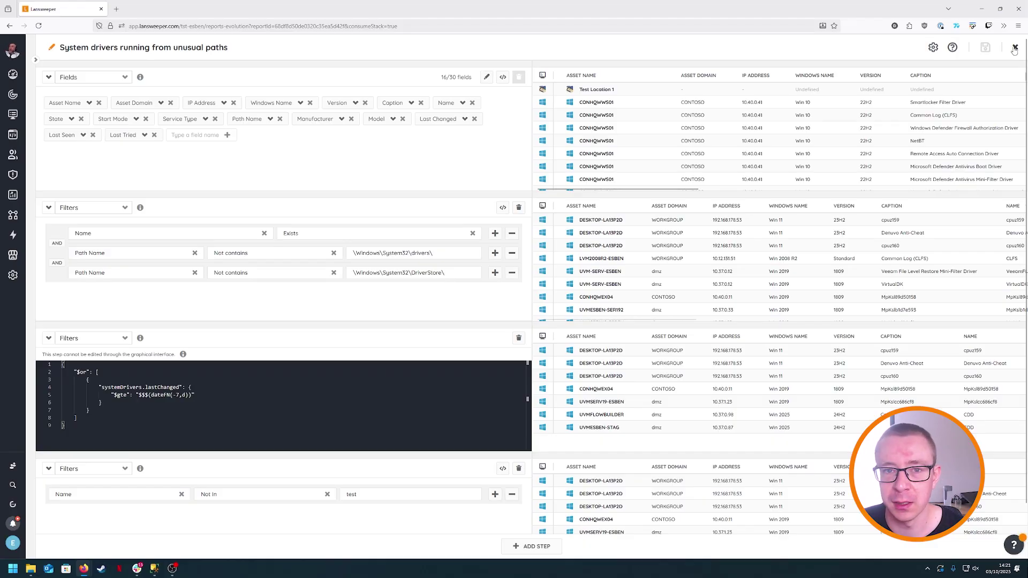
click(1015, 48)
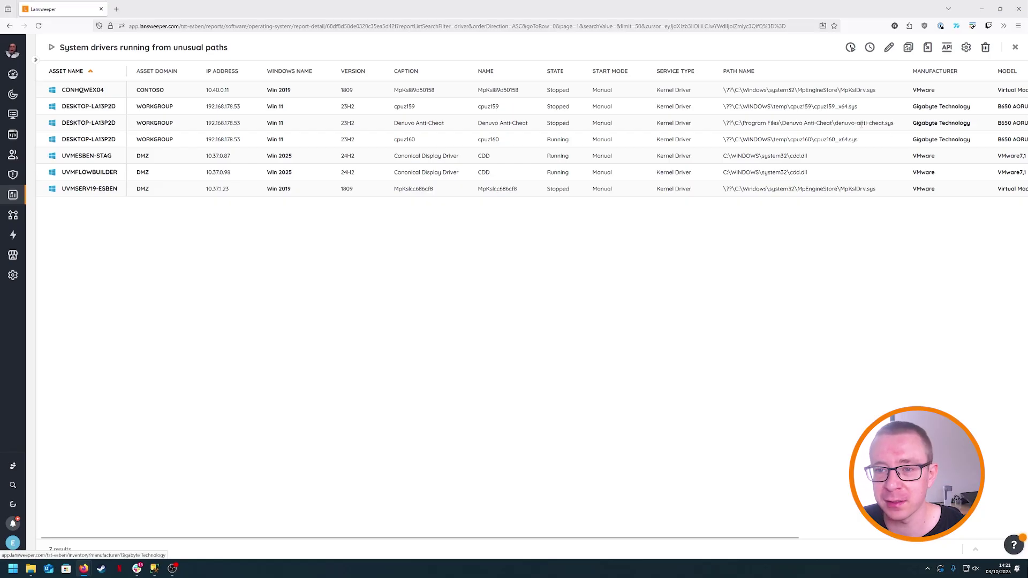
Highlight the Denuvo Anti-Cheat caption in the unusual paths results, clear the highlight and close the report
drag(461, 123, 391, 124)
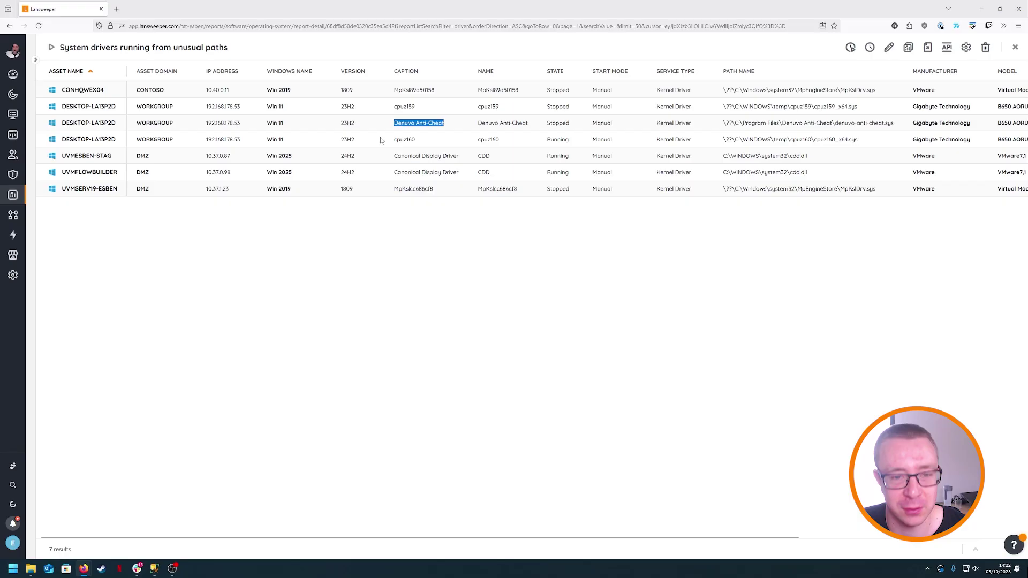
click(582, 251)
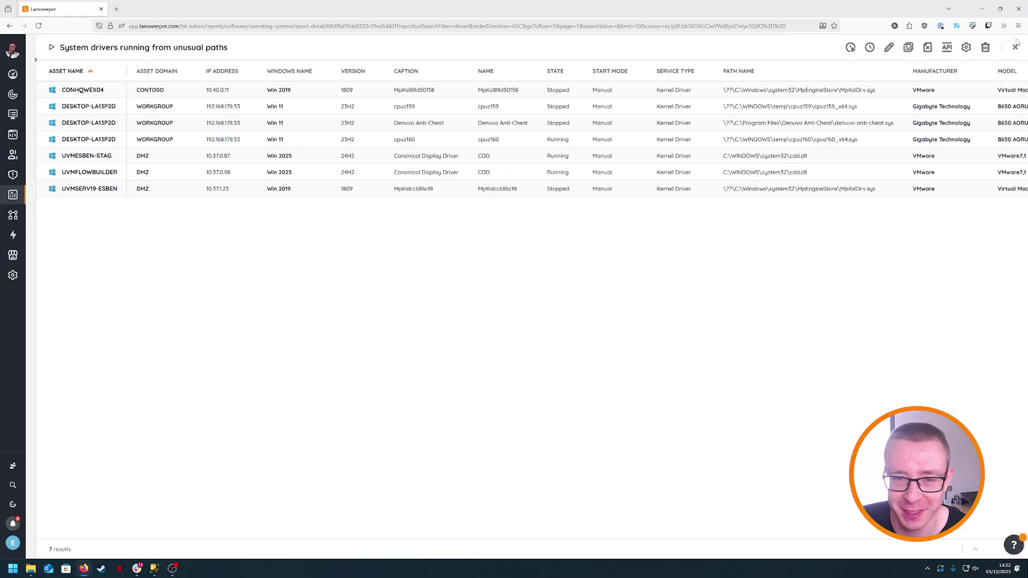
click(1015, 47)
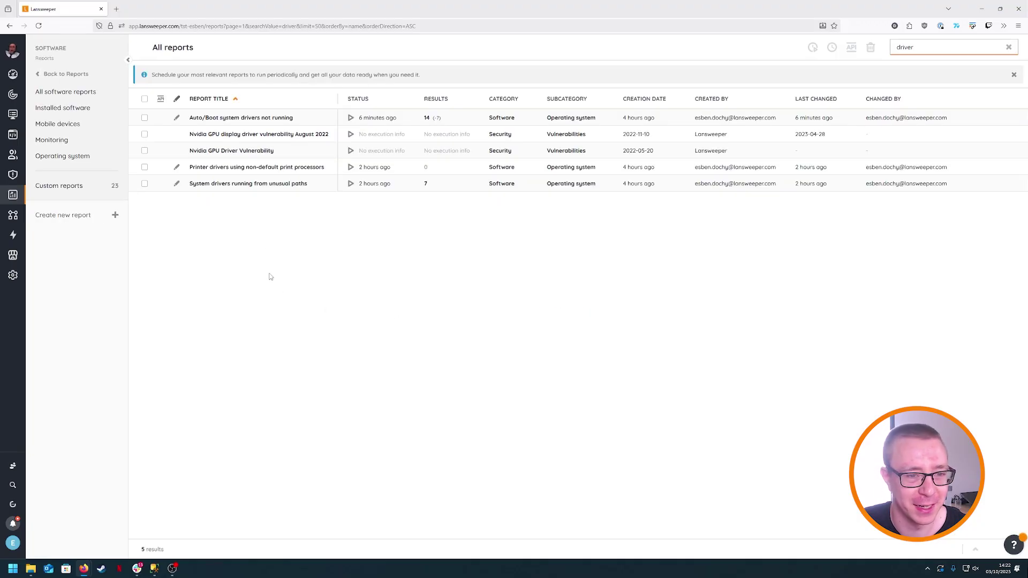
Open the "Printer drivers using non-default print processors" report in the editor and examine the Print Processor filter that excludes winprint
click(273, 168)
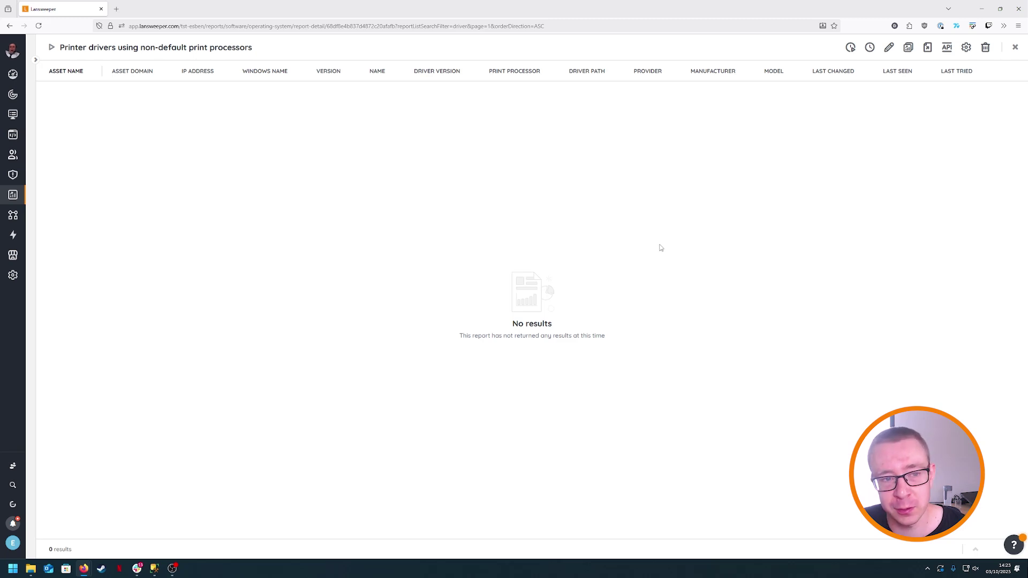
click(888, 50)
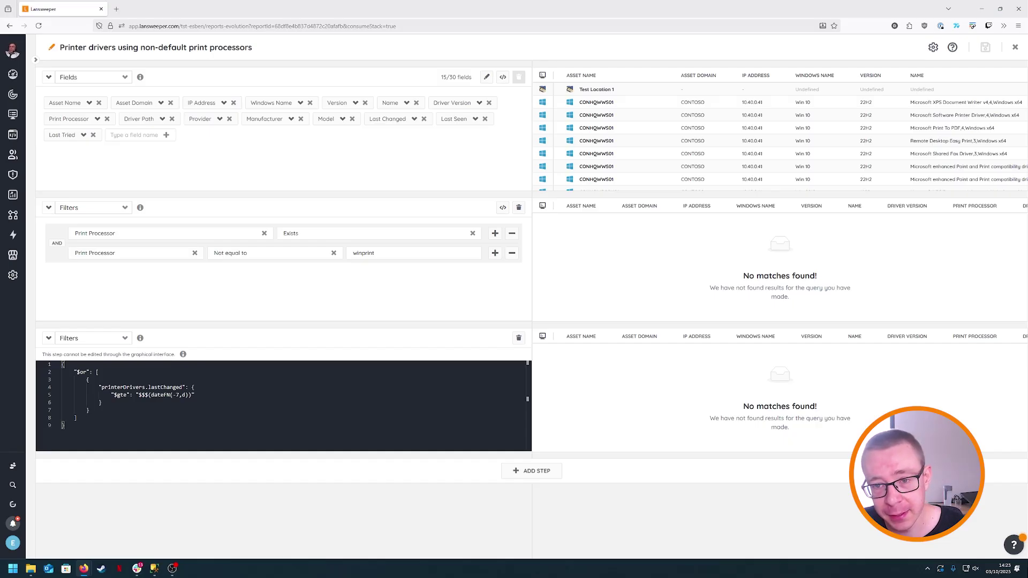
double_click(361, 256)
click(374, 273)
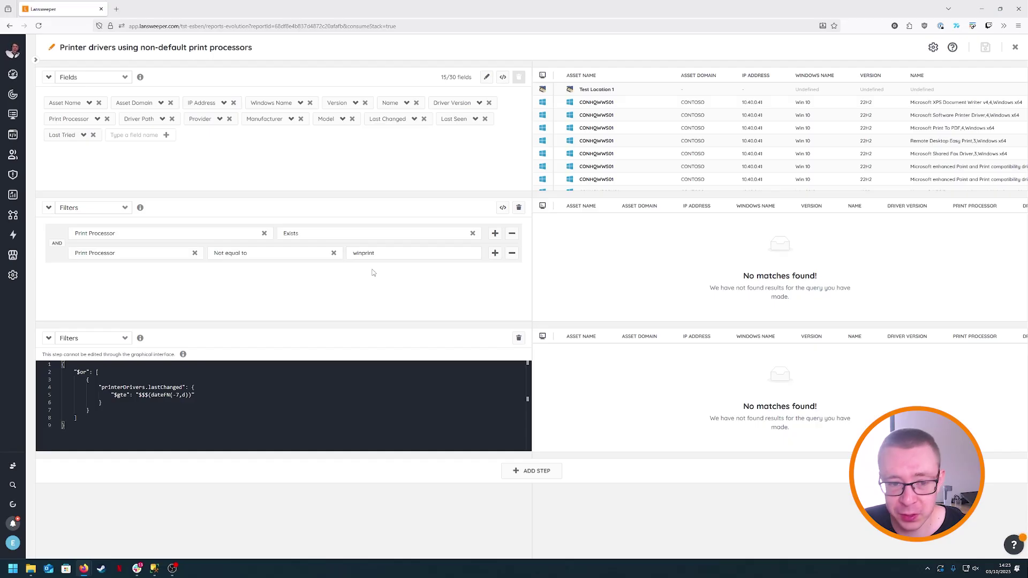